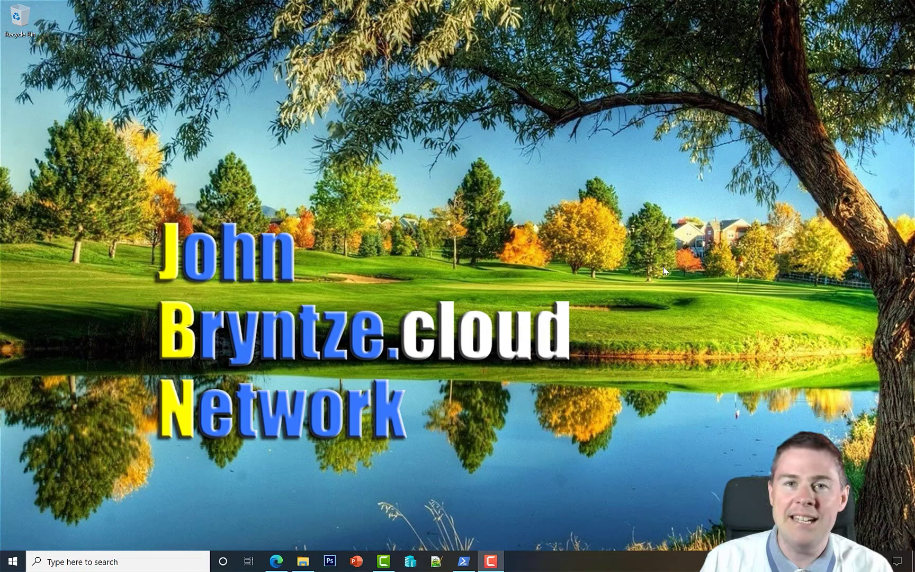
Browse the _Intune > _Template > ManufactureSoftwareX.X.Xx64 template folder, then return to _Intune
click(302, 560)
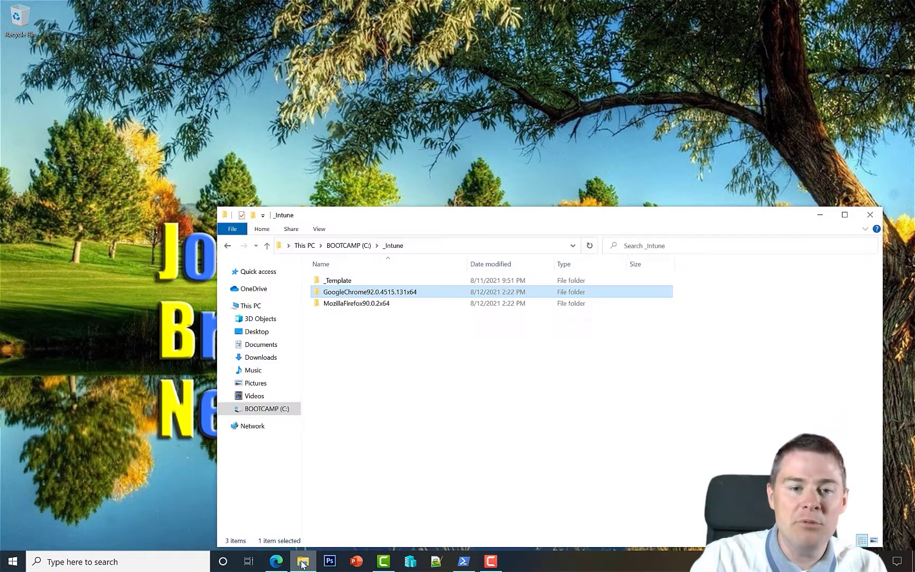
double_click(364, 281)
double_click(369, 281)
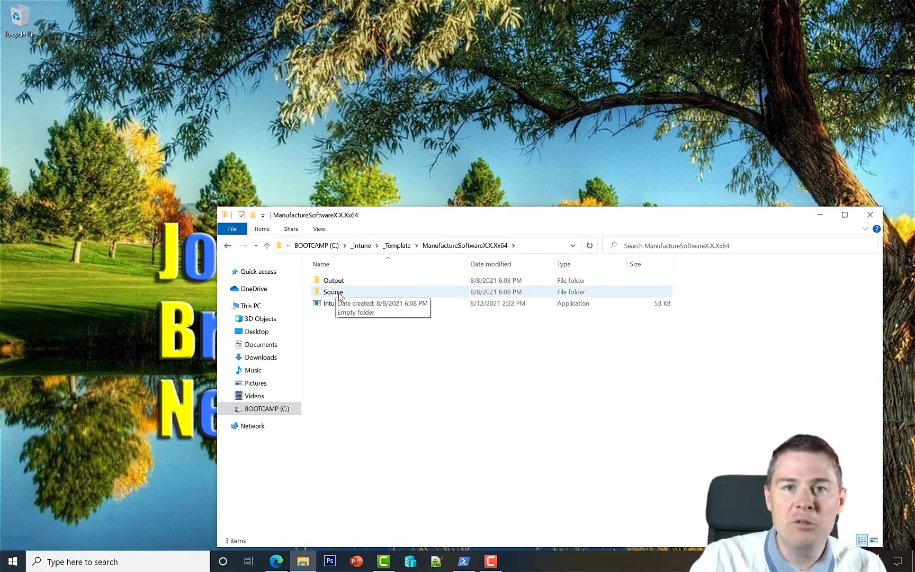
click(398, 246)
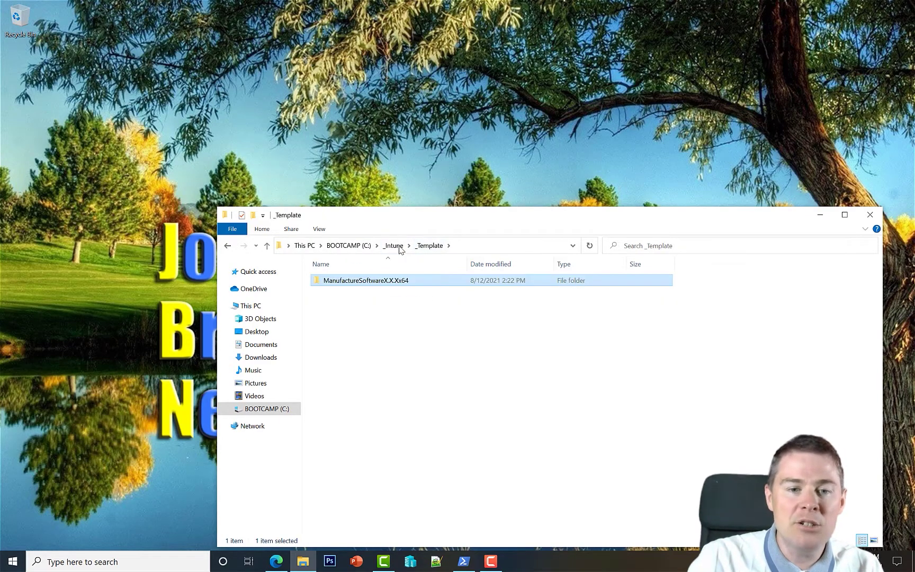
click(394, 246)
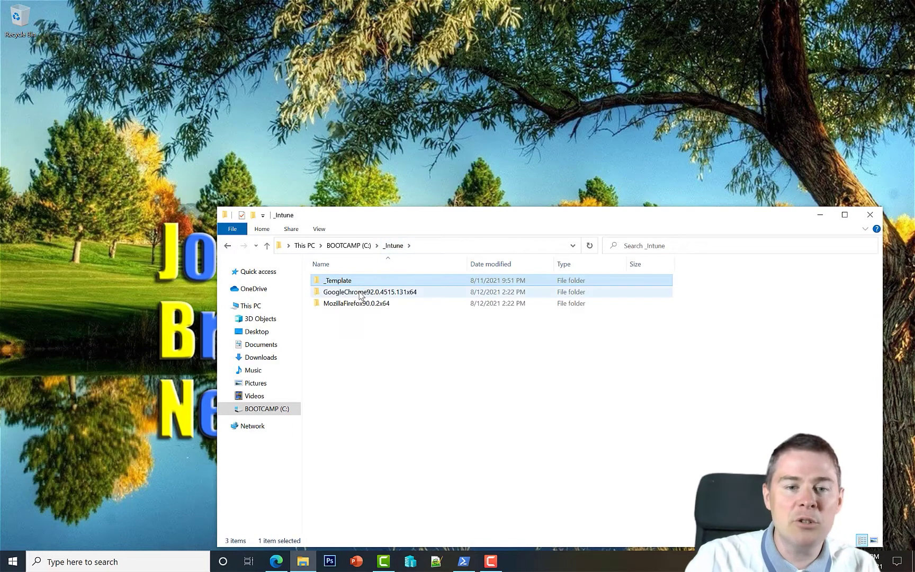
Open GoogleChrome92.0.4515.131x64 > Source and review the MSI, install script, master_preferences and uninstall script
double_click(382, 294)
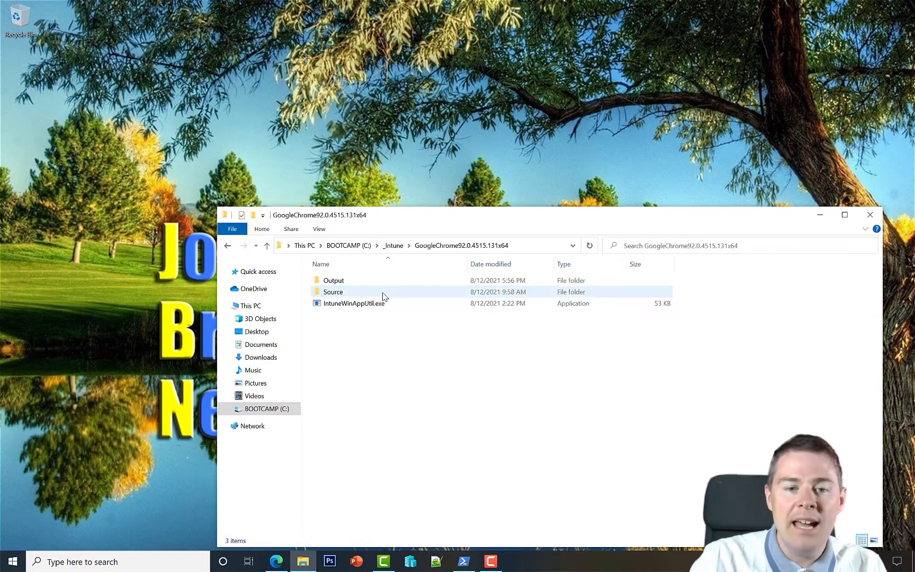
double_click(354, 296)
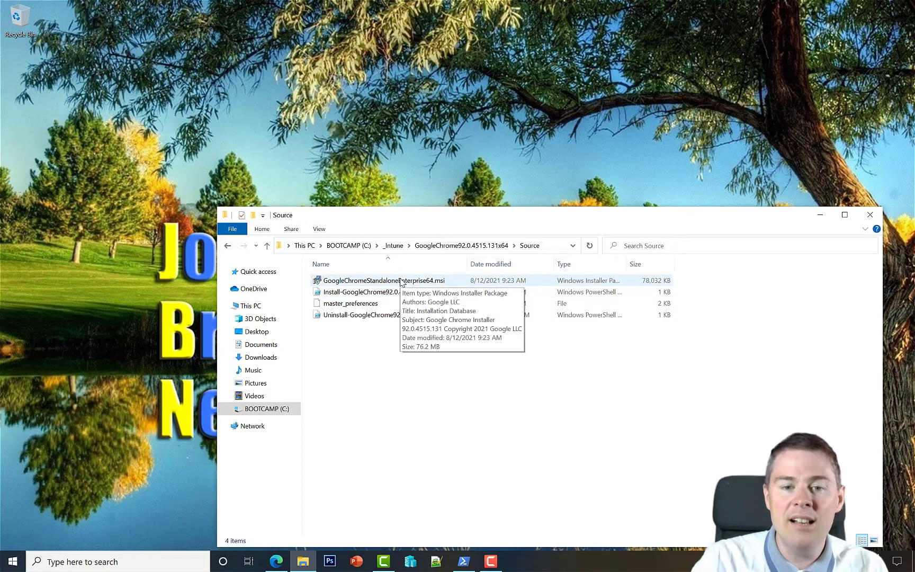
click(401, 282)
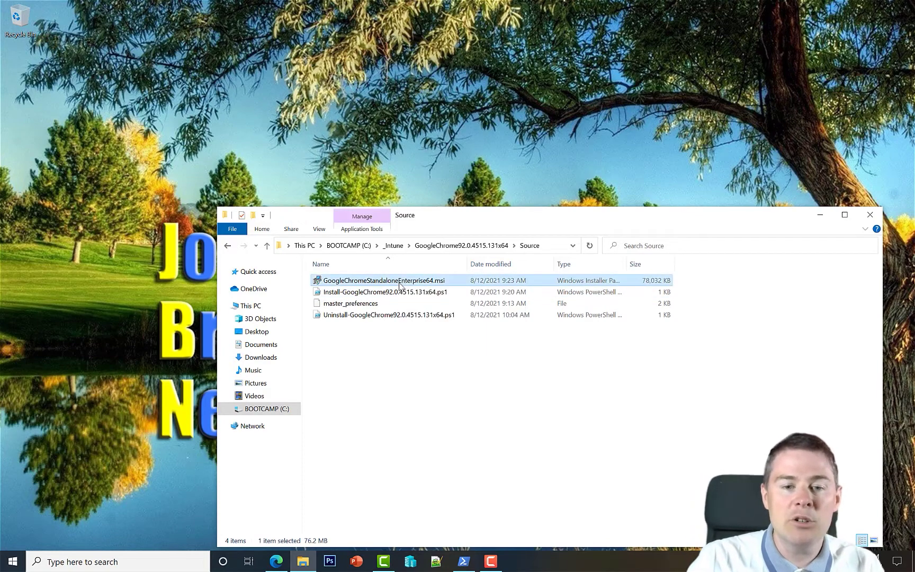
click(396, 292)
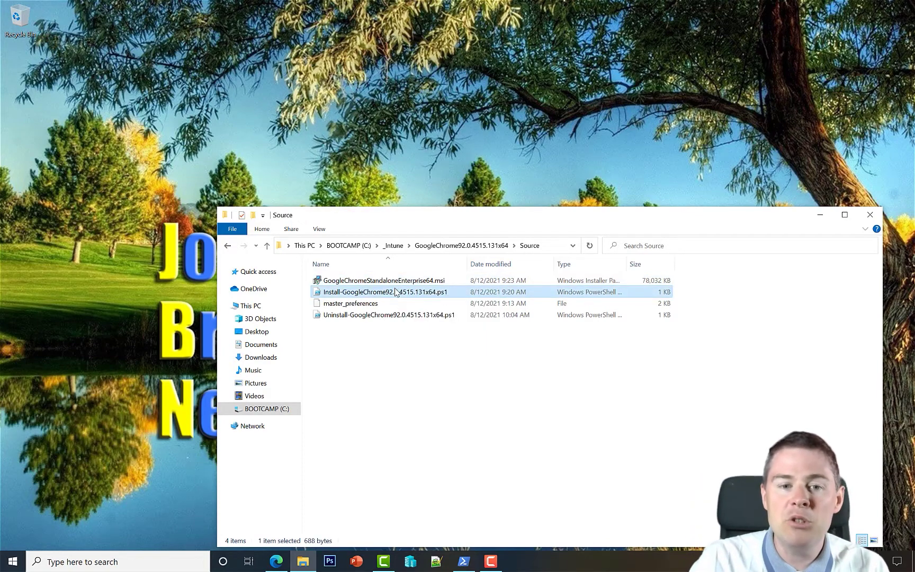
click(371, 305)
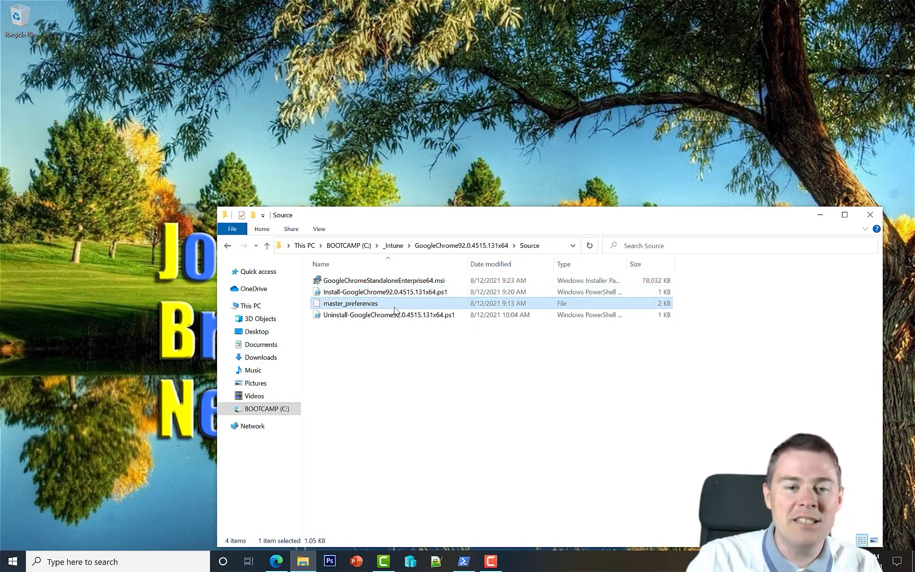
click(380, 317)
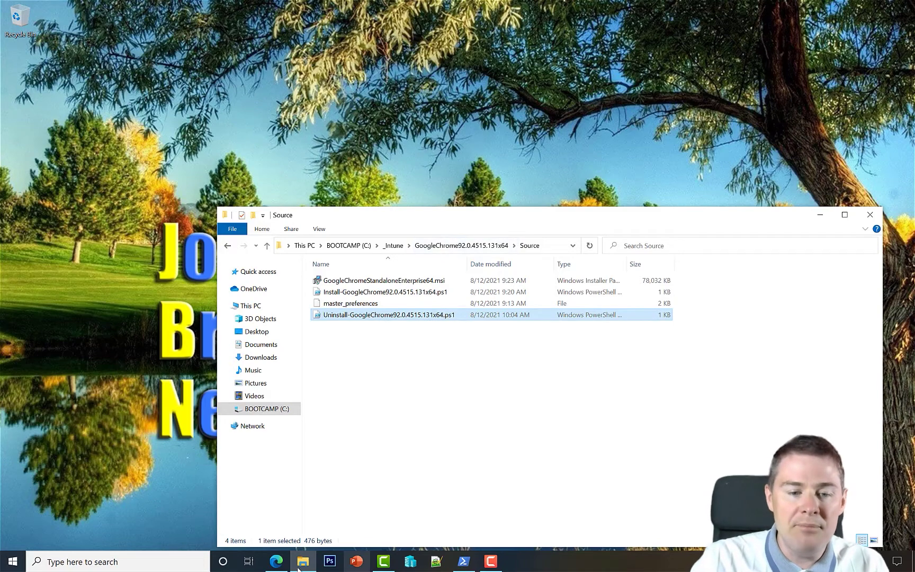
Minimize Edge and select GoogleChromeStandaloneEnterprise64.intunewin in the GoogleChrome92 package's Output folder
click(276, 562)
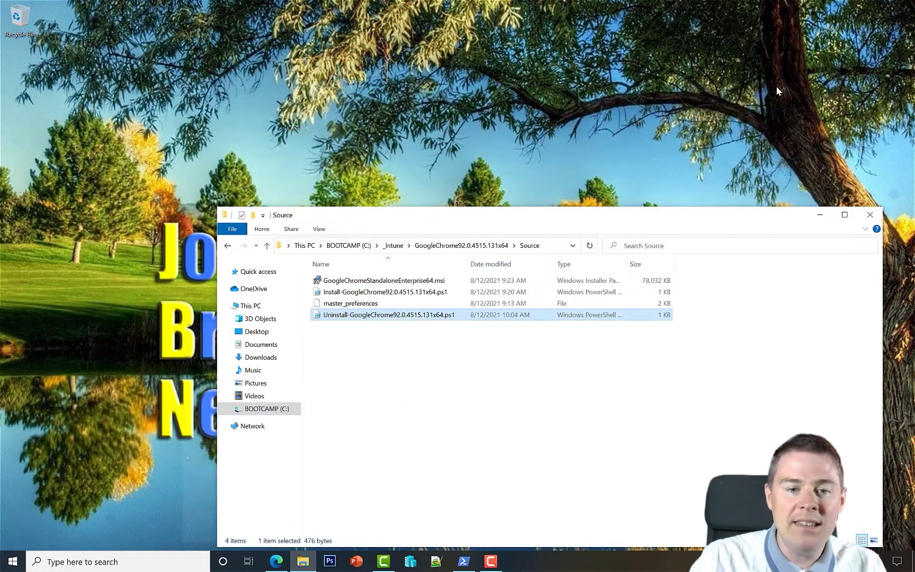
click(781, 90)
click(467, 246)
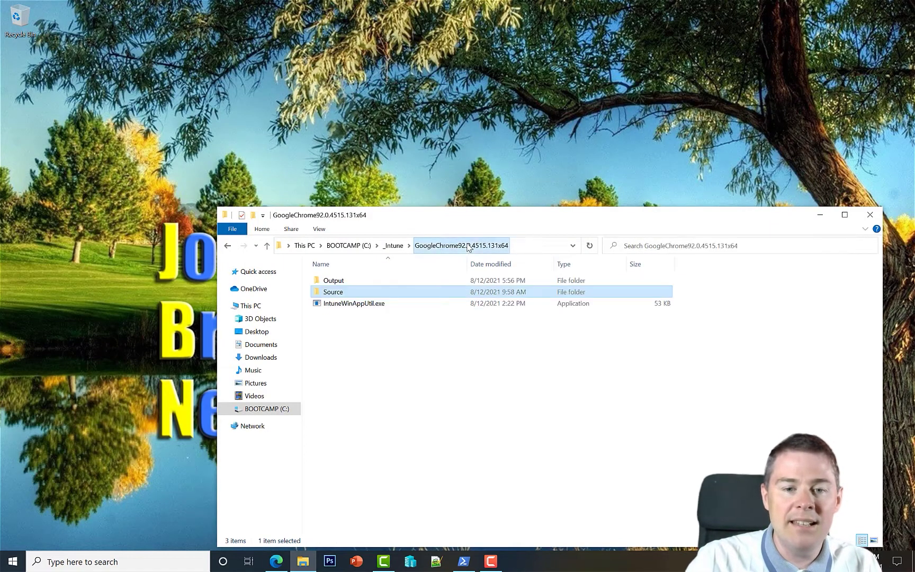
double_click(347, 281)
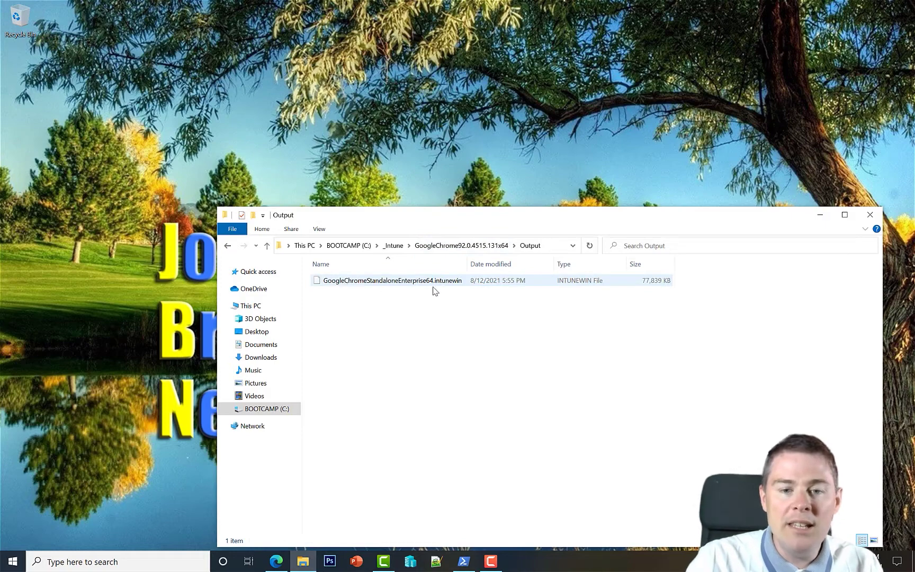
click(387, 283)
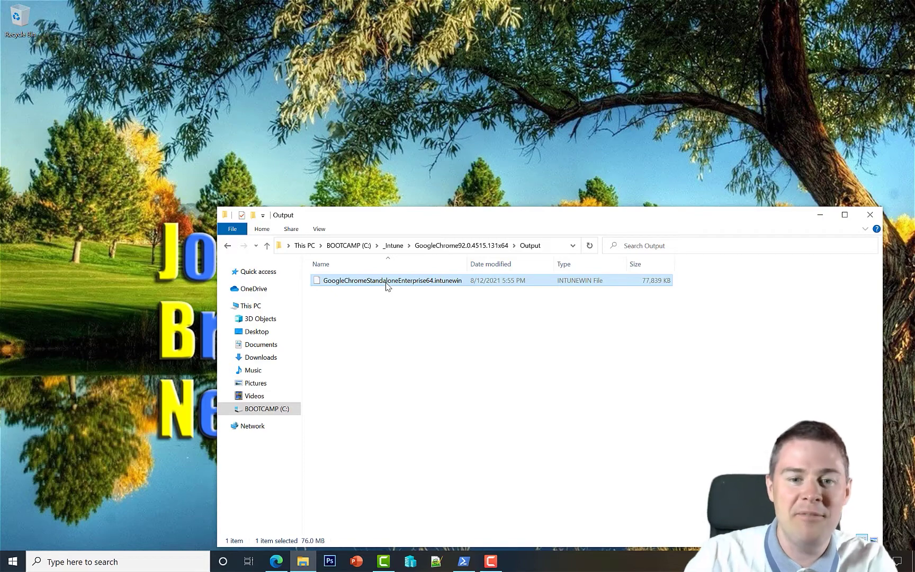
In a new Edge tab, search 'wikipedia Google Chrome' and open the Google Chrome Wikipedia result
click(276, 561)
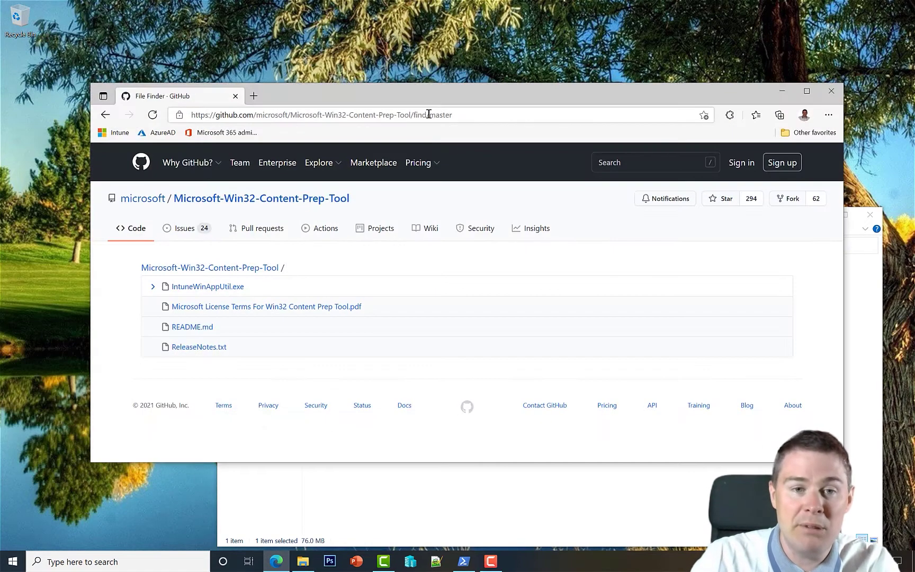
click(253, 96)
text(w)
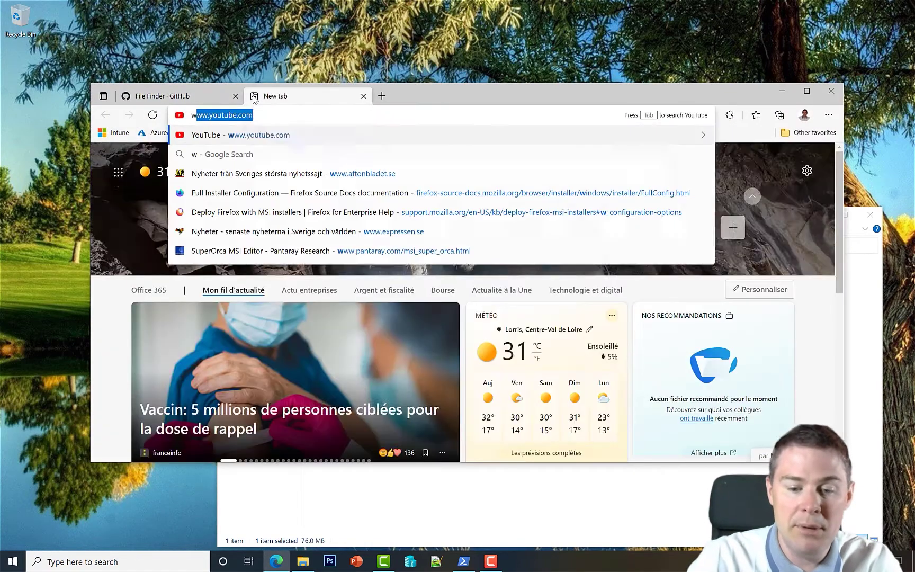
text(ikipedia G)
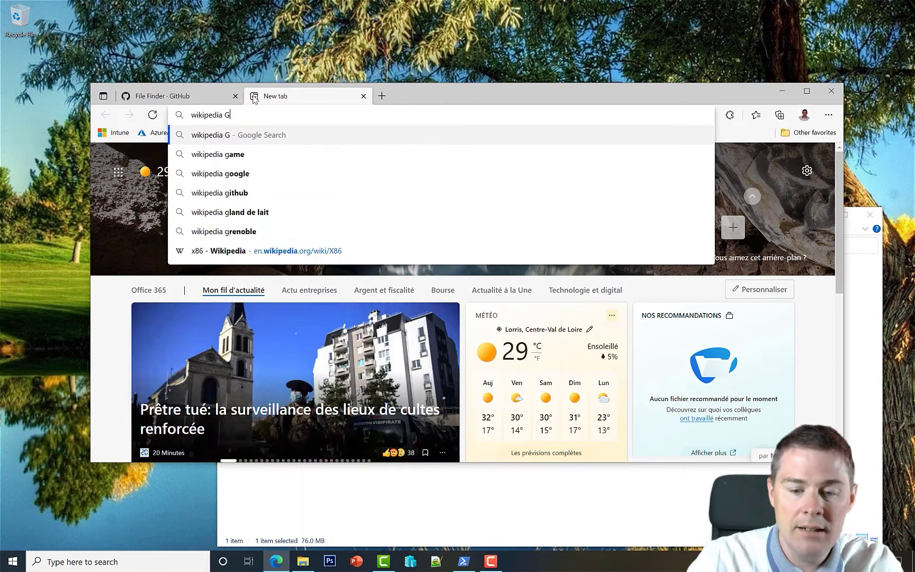
text(oogle Chrome)
key(Return)
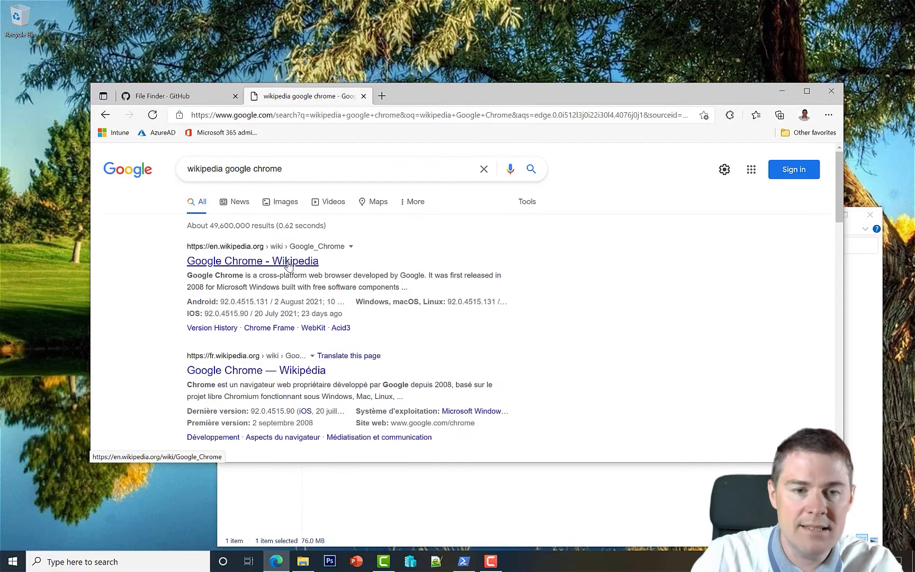
click(288, 266)
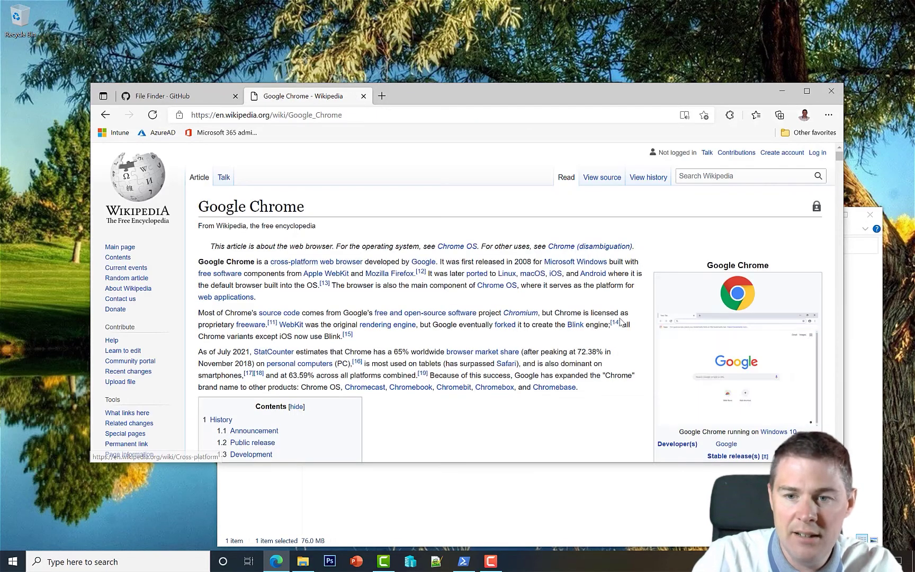
Maximize Edge, locate the Chrome logo in the article, and choose to save the image
click(806, 90)
scroll(427, 410, down, 15)
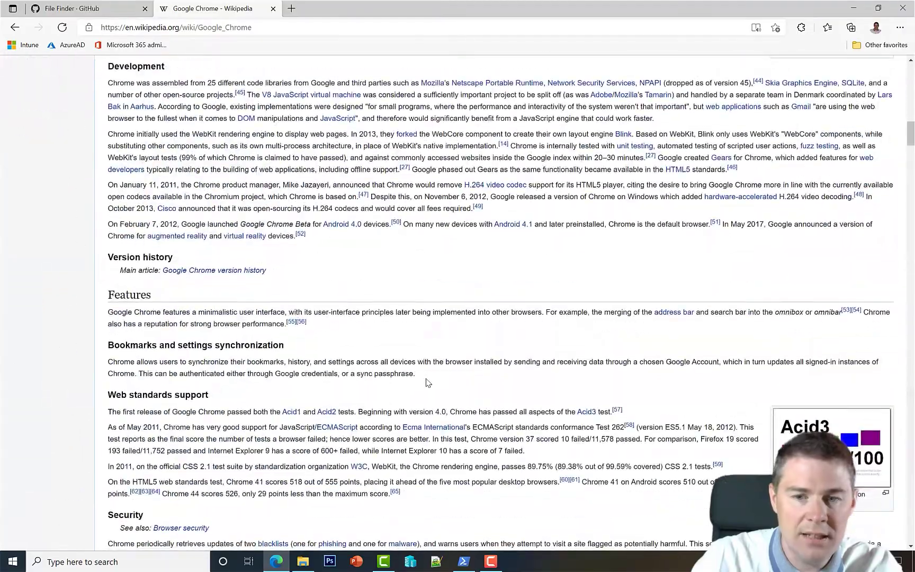
scroll(428, 383, down, 20)
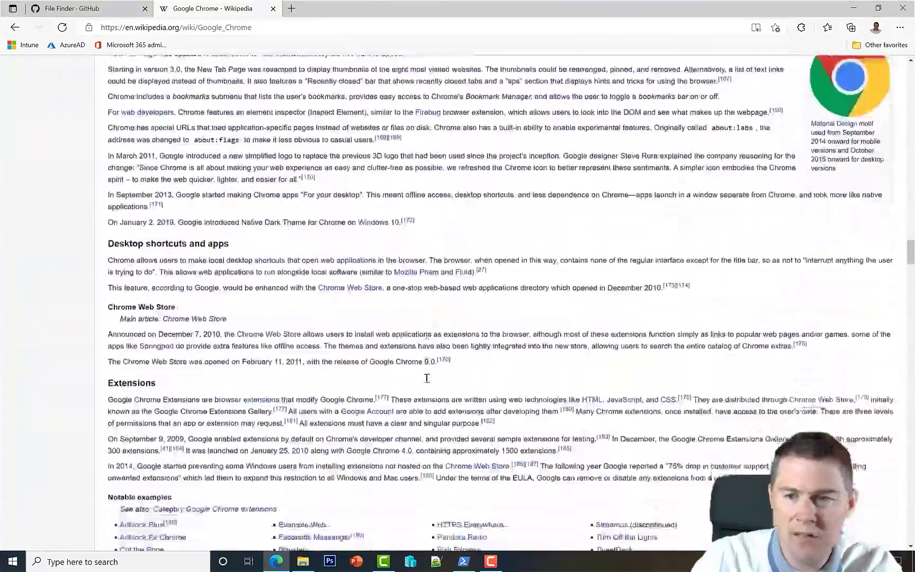
scroll(427, 377, up, 4)
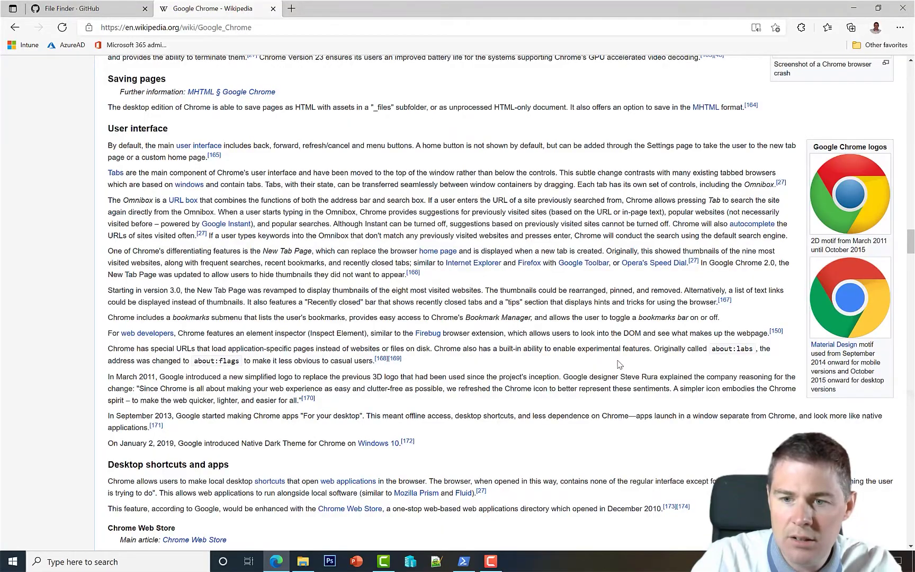
scroll(433, 374, down, 4)
scroll(432, 374, down, 20)
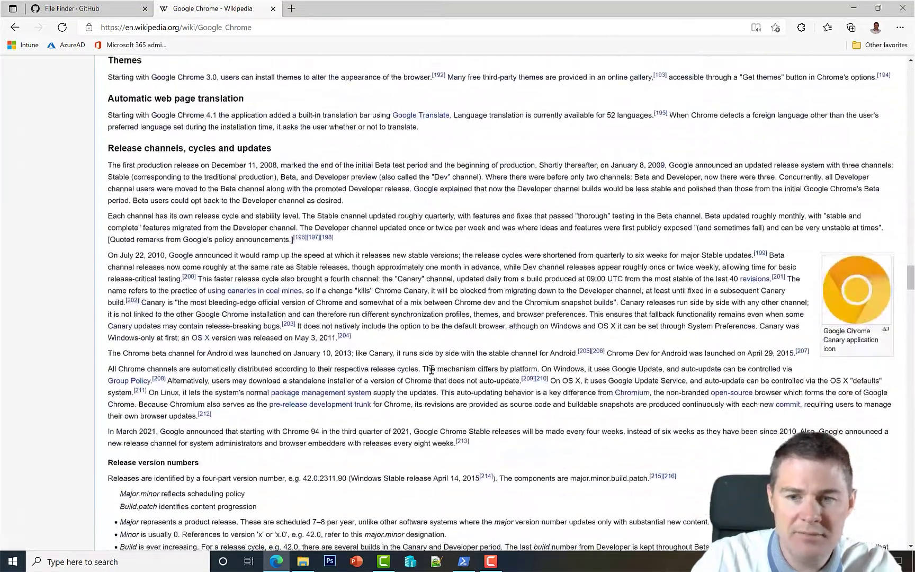
scroll(431, 369, down, 15)
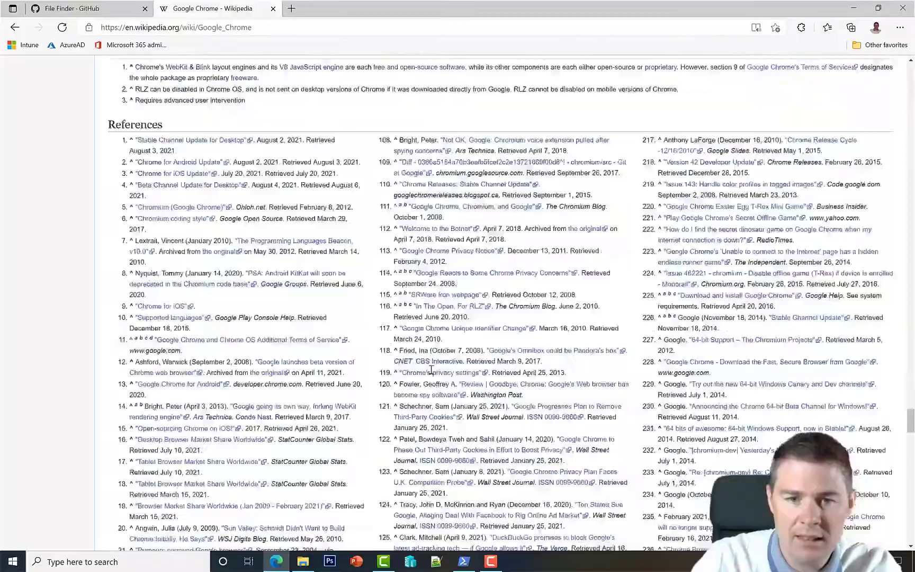
scroll(431, 369, up, 20)
scroll(431, 369, up, 20)
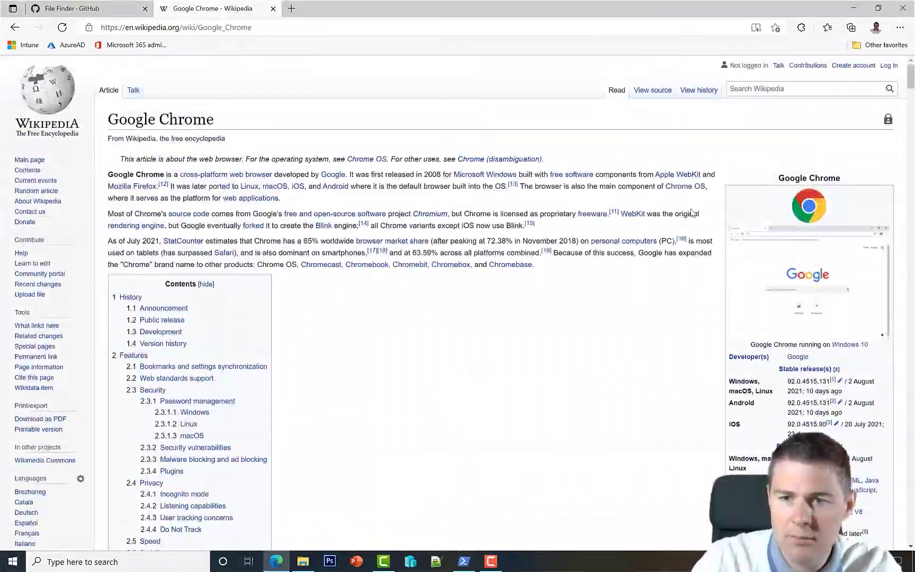
right_click(802, 211)
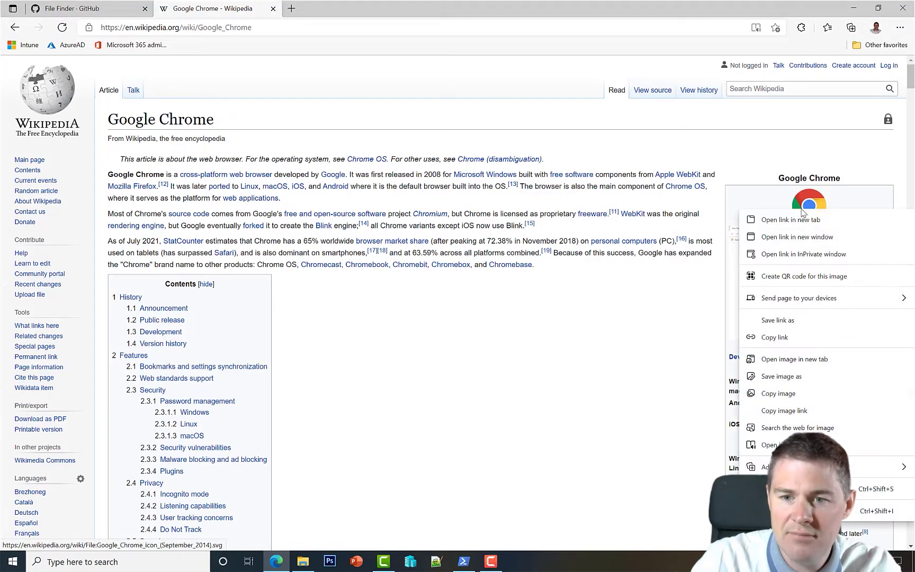
click(782, 376)
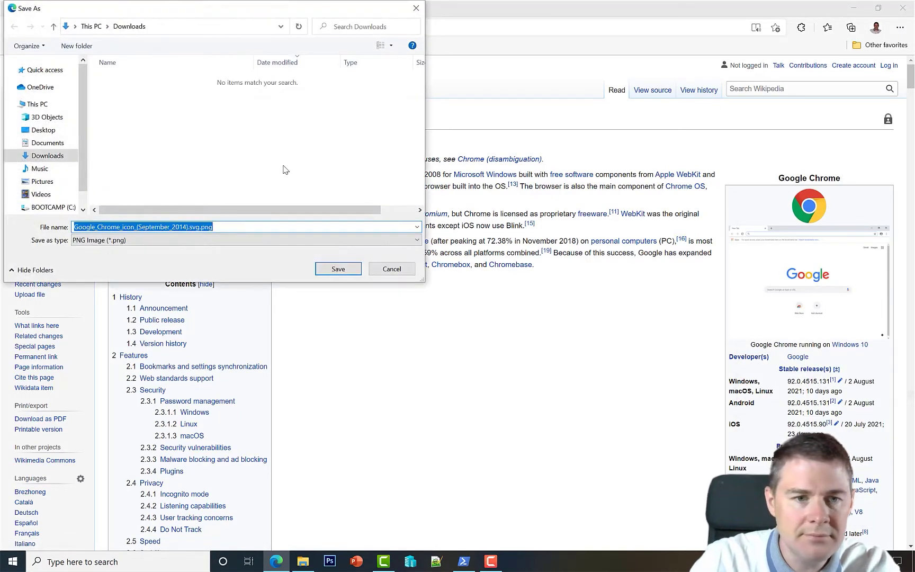
Save the logo as logo-GoogleChrome.png in C:\_Intune\GoogleChrome92.0.4515.131x64
drag(256, 18, 409, 155)
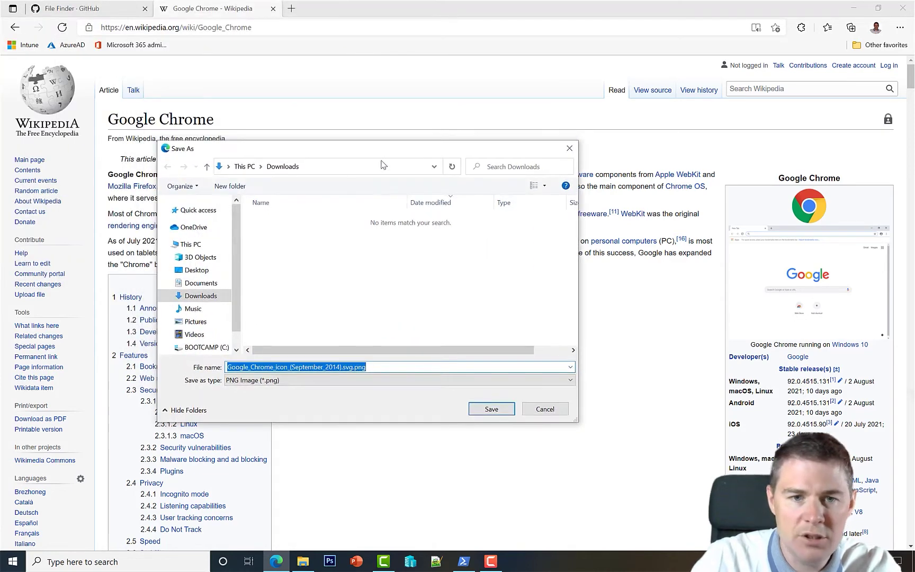
click(204, 347)
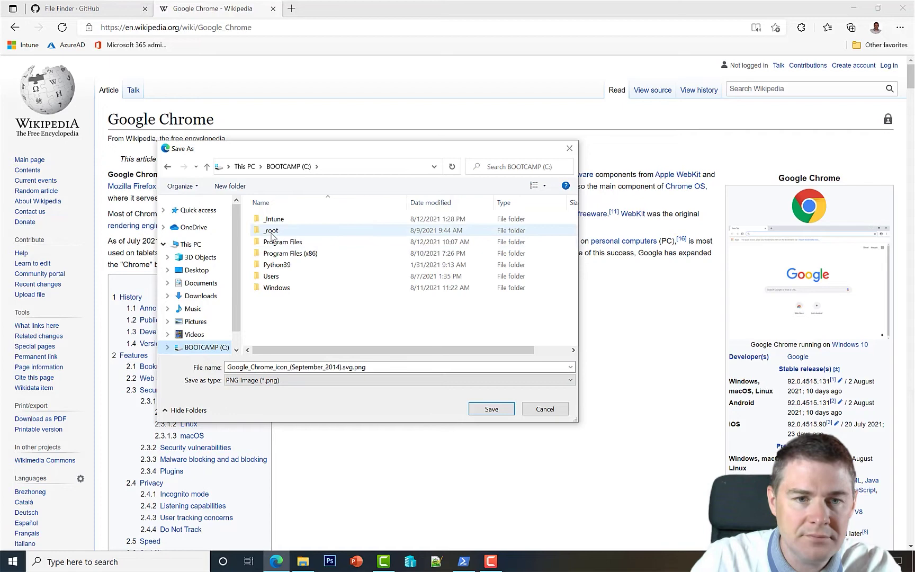
double_click(285, 223)
double_click(295, 231)
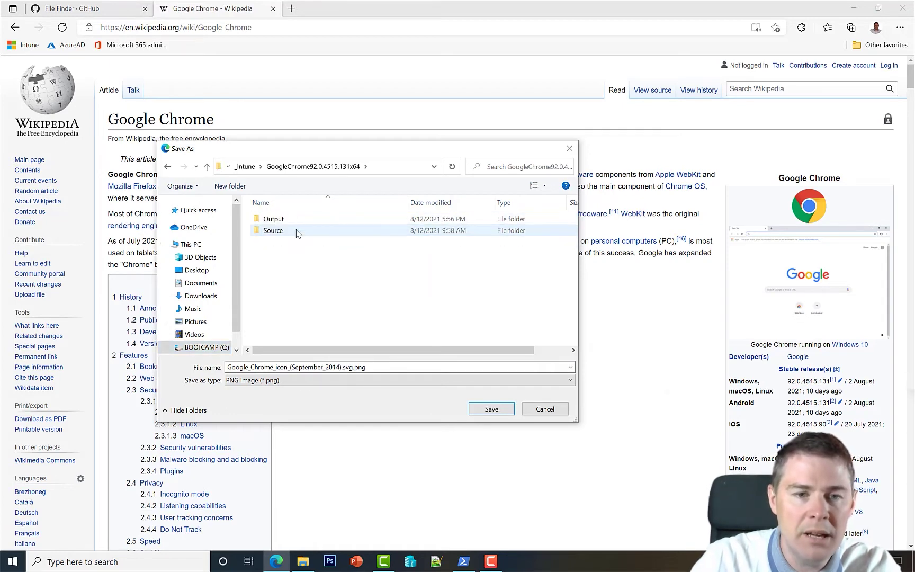
click(341, 367)
drag(352, 367, 147, 365)
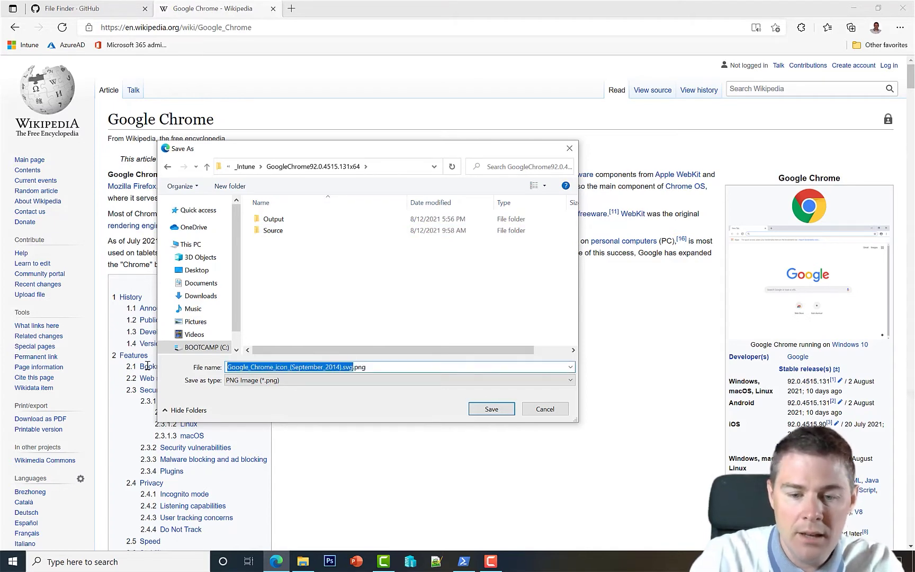
text(lo)
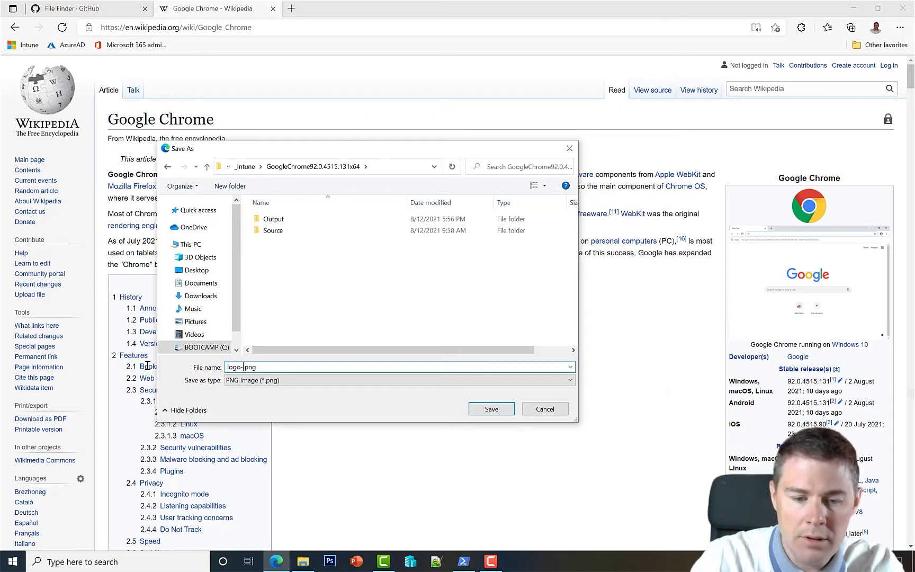
text(go-GoogleChrome)
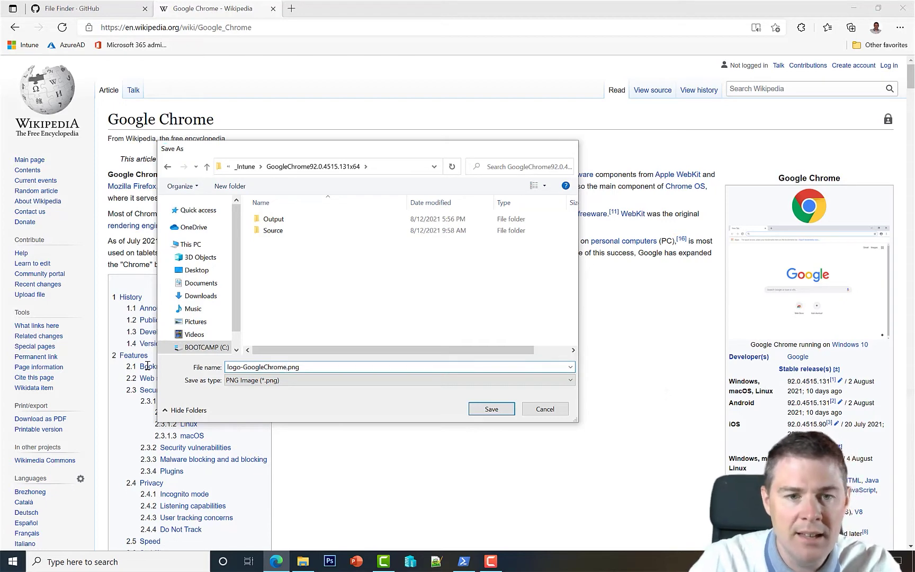
key(Return)
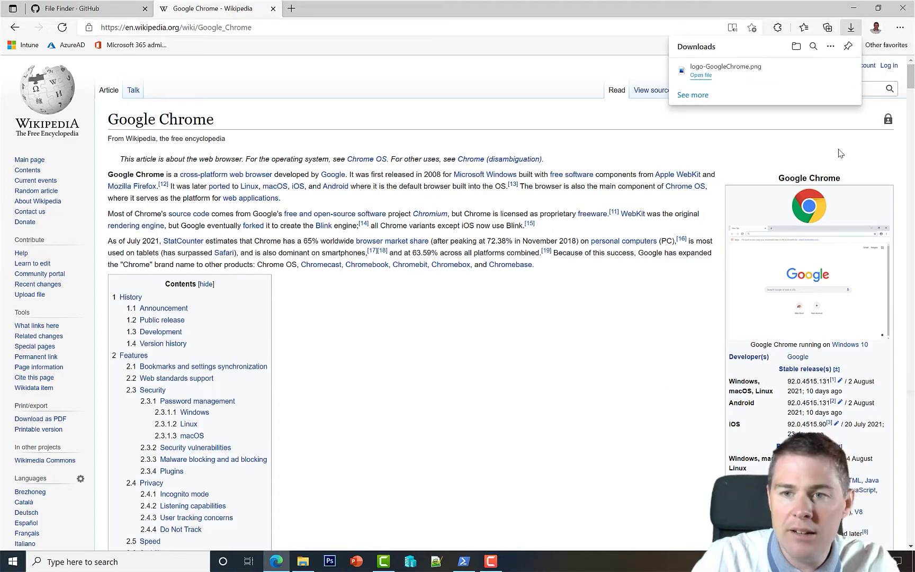
Search Wikipedia for 'Mozilla Firefox' to open the Firefox article
click(780, 90)
text(Fi)
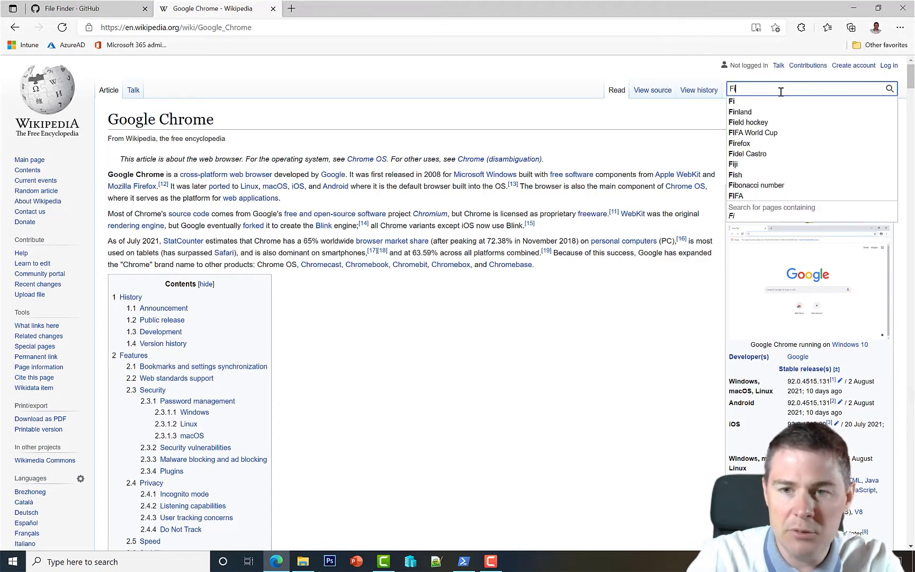
key(BackSpace)
text(Moz)
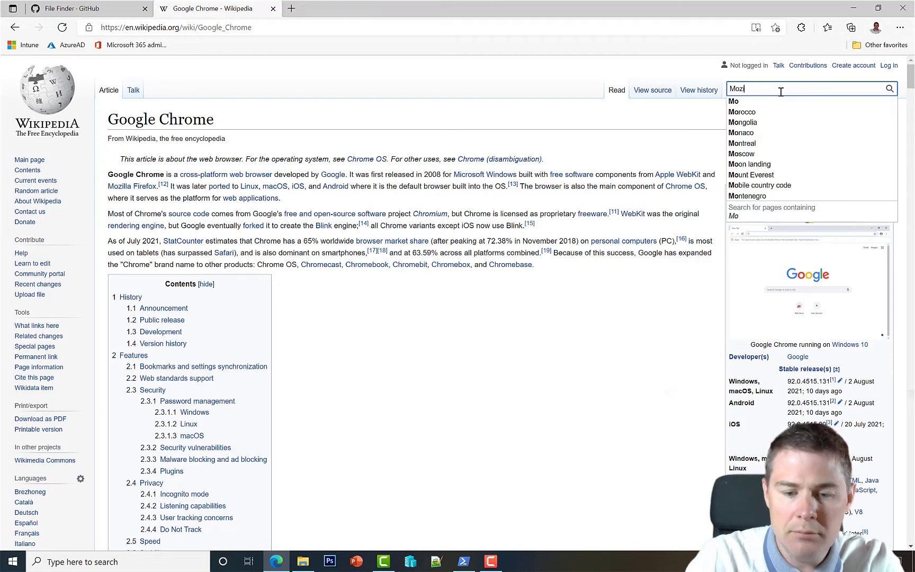
text(illa Firefox)
key(Return)
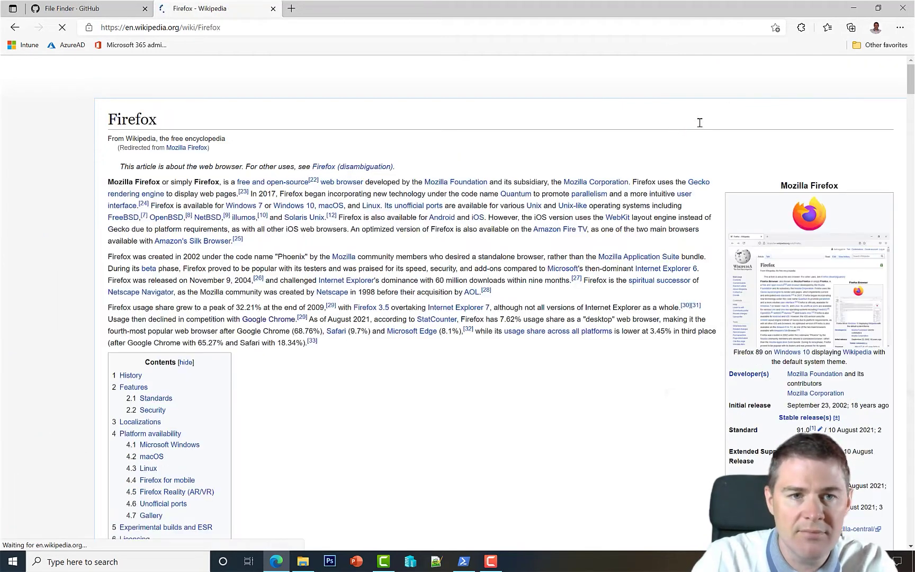
Save the Firefox logo as Logo-MozillaFirefox.png in the _Intune\MozillaFirefox90.0.2x64 folder
right_click(807, 219)
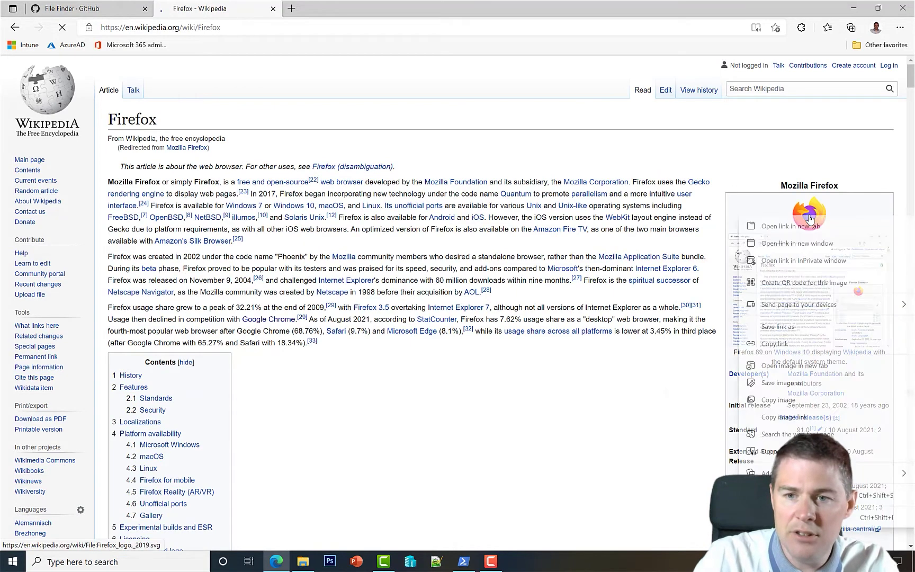
click(784, 388)
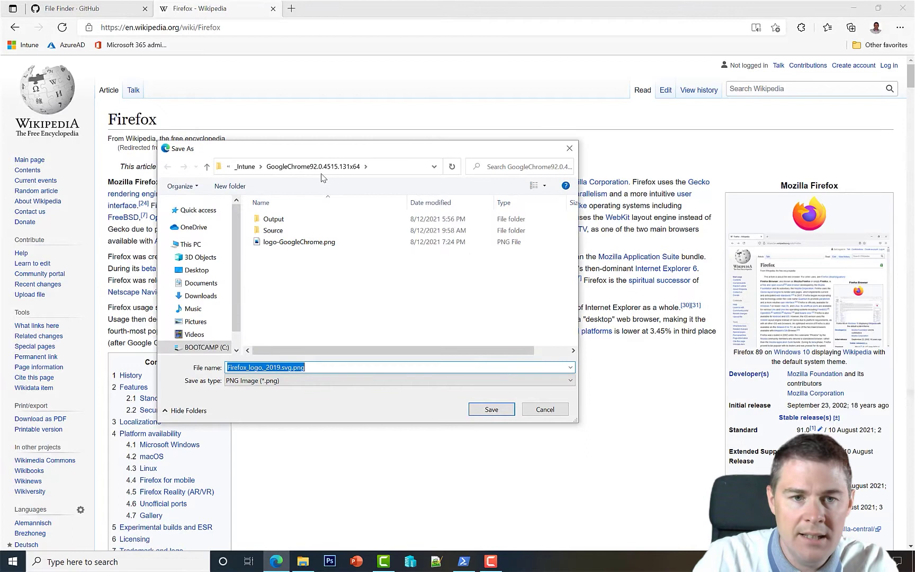
click(244, 167)
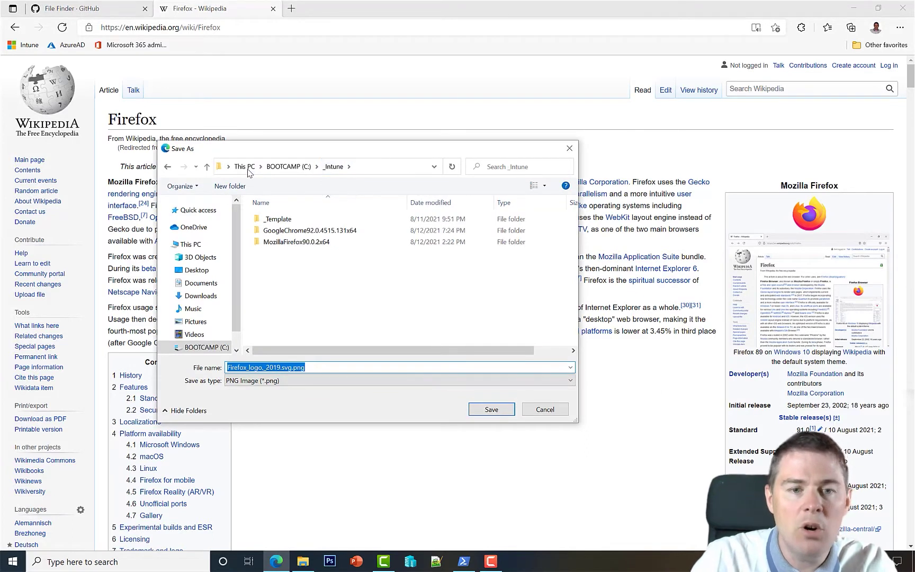
double_click(291, 242)
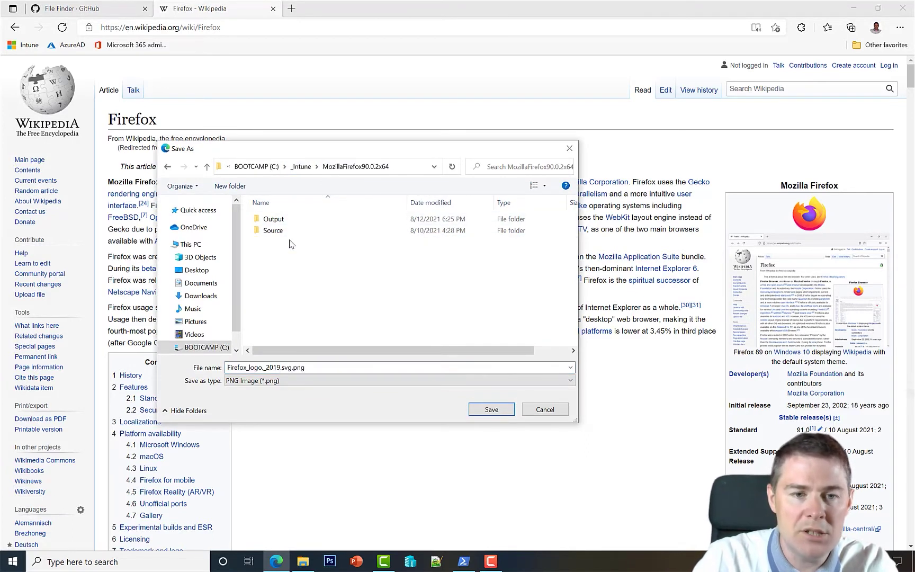
click(287, 368)
drag(290, 369, 203, 367)
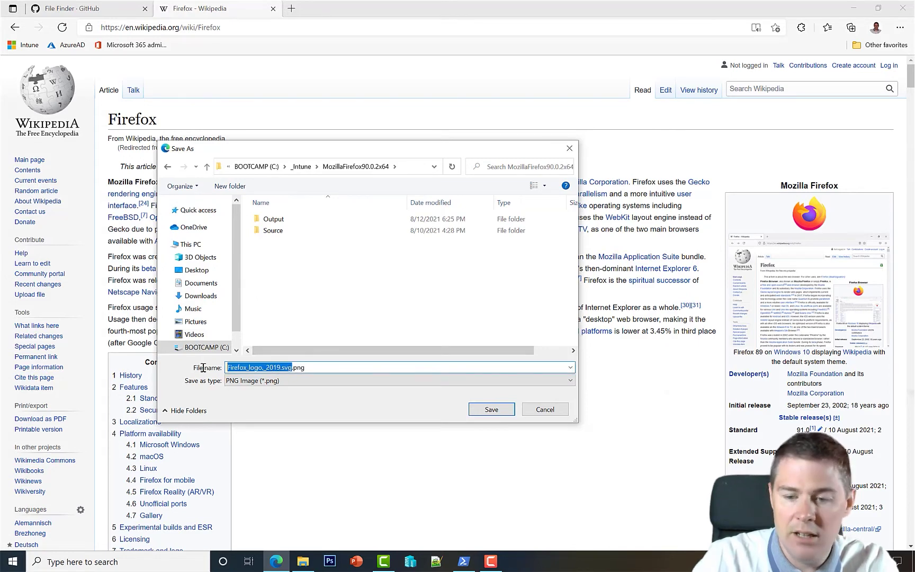
key(BackSpace)
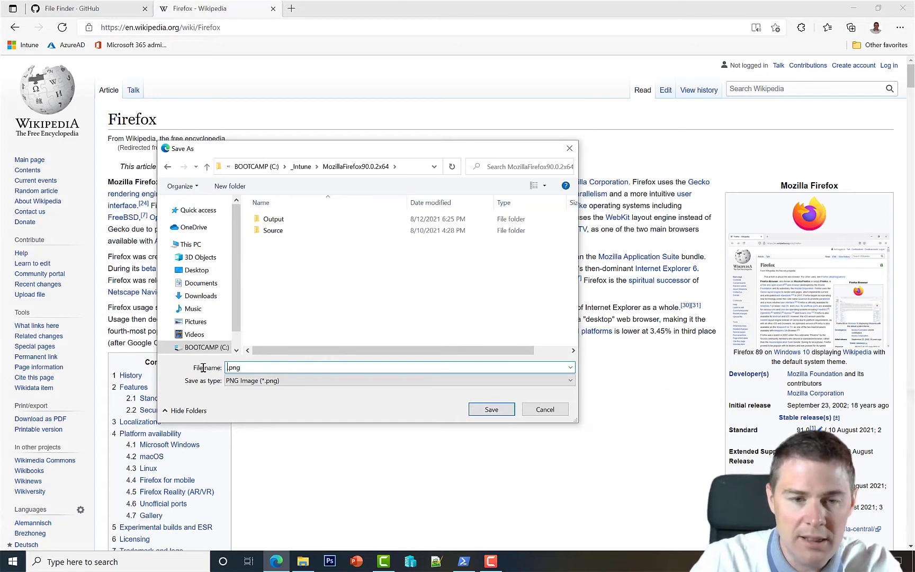
text(Logo)
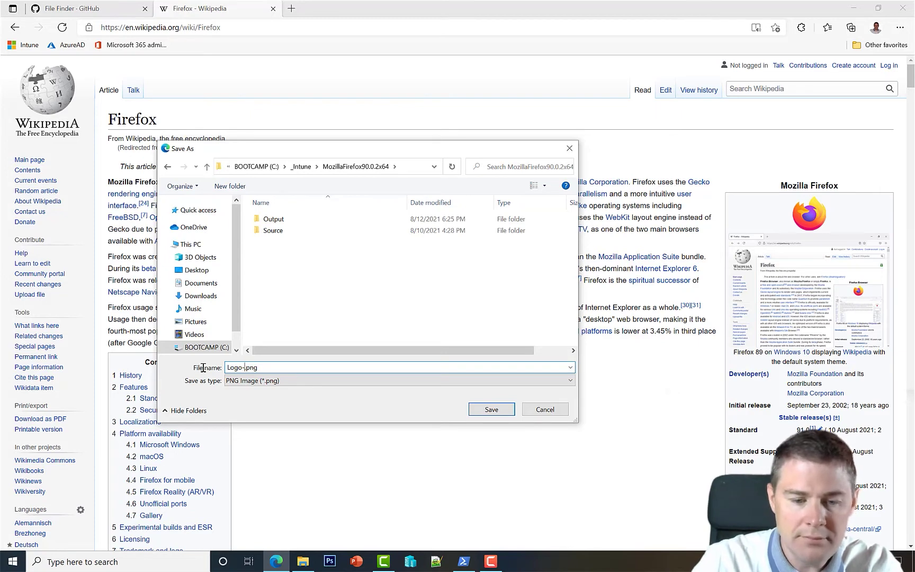
text(-MozillaFire)
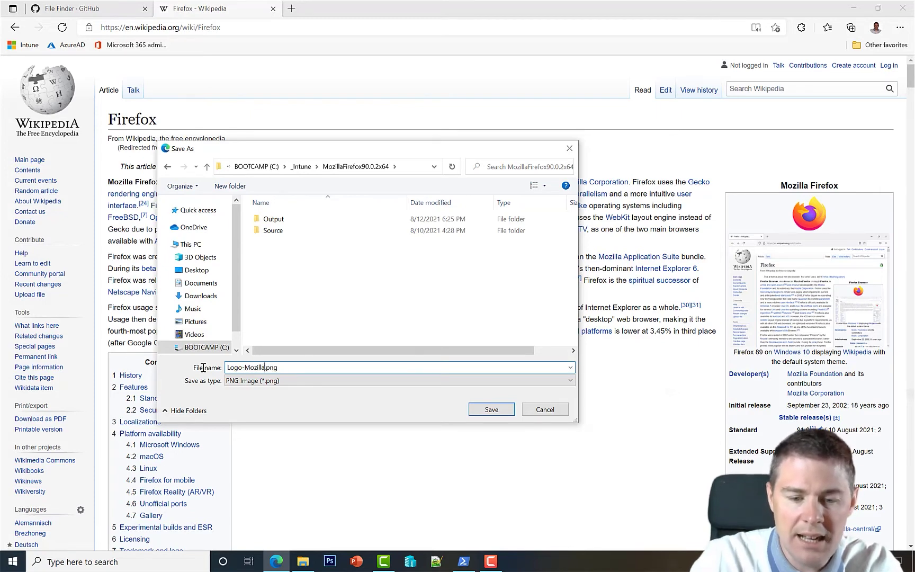
text(fox)
key(Return)
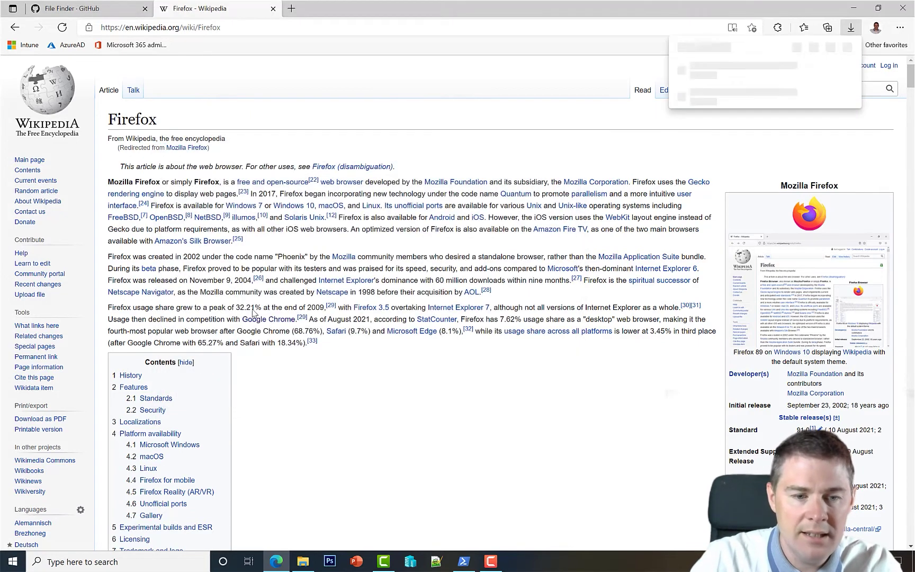
Preview logo-GoogleChrome.png from the GoogleChrome92.0.4515.131x64 folder, then close the viewer
click(303, 562)
click(503, 245)
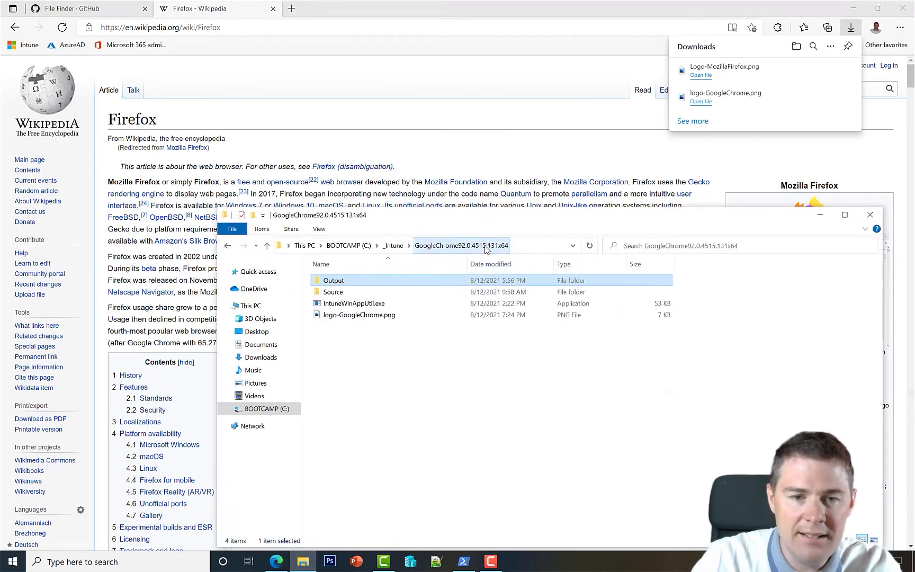
click(358, 316)
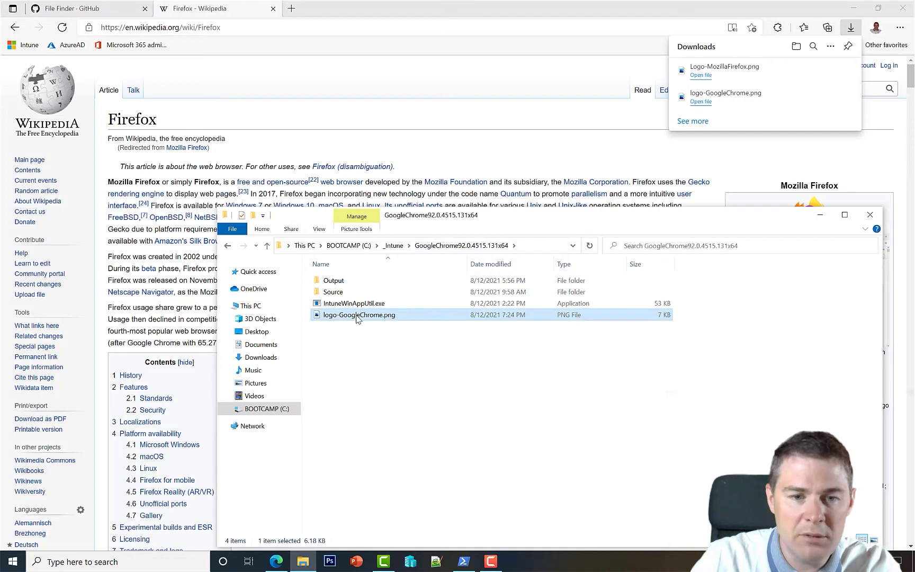
double_click(358, 317)
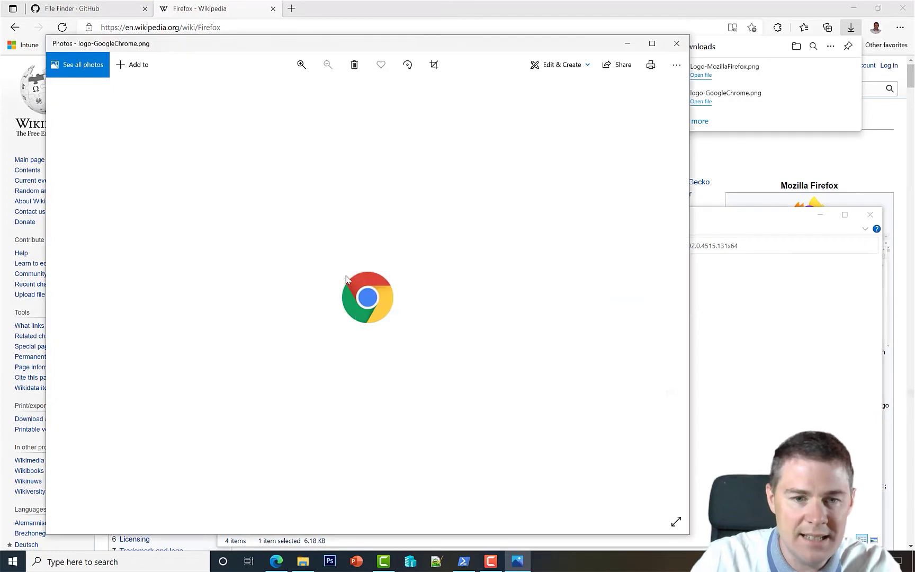
click(676, 43)
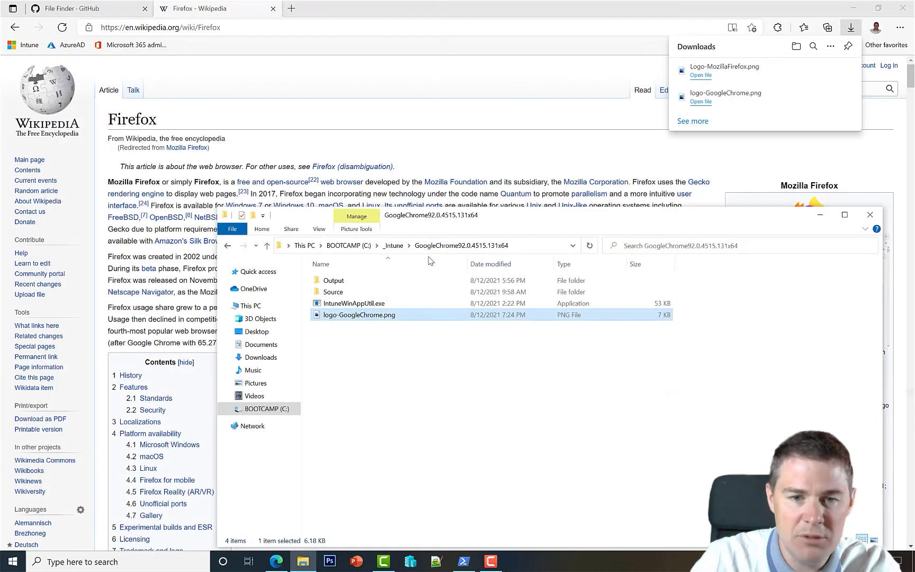
Preview Logo-MozillaFirefox.png in the MozillaFirefox90.0.2x64 folder, then close the viewer
click(393, 245)
double_click(339, 303)
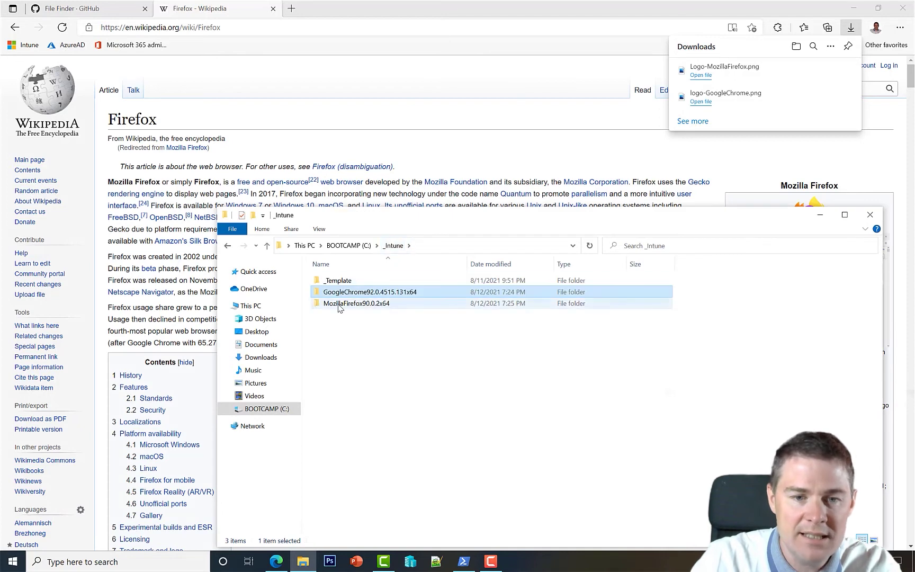
double_click(344, 315)
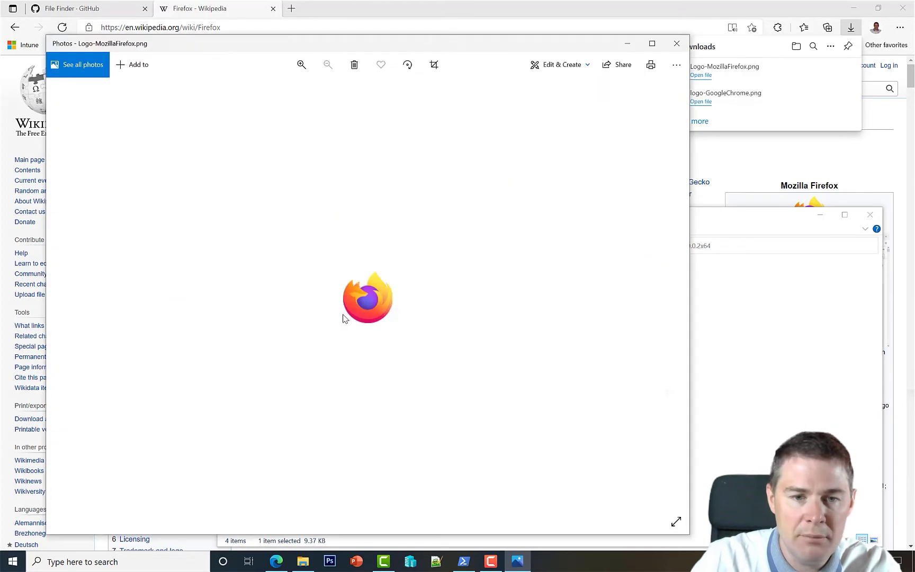
click(677, 43)
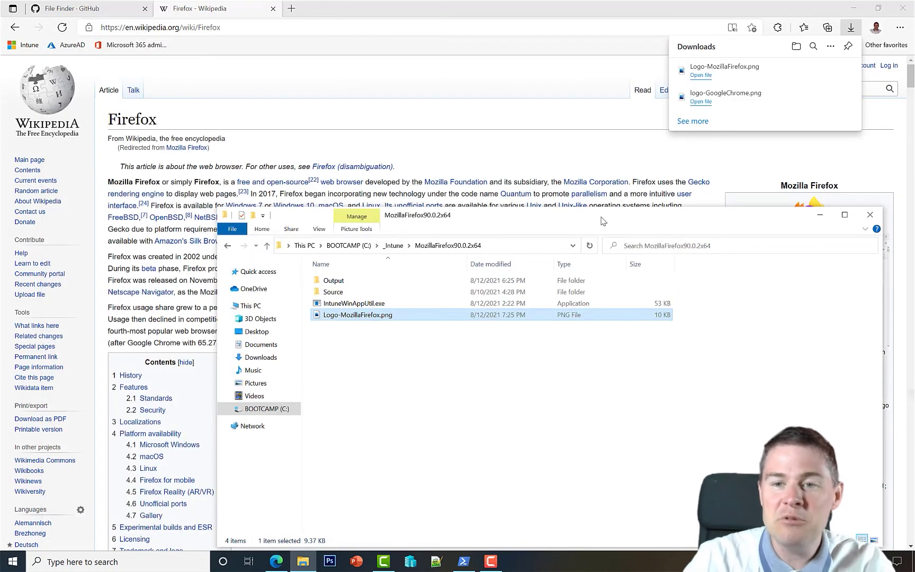